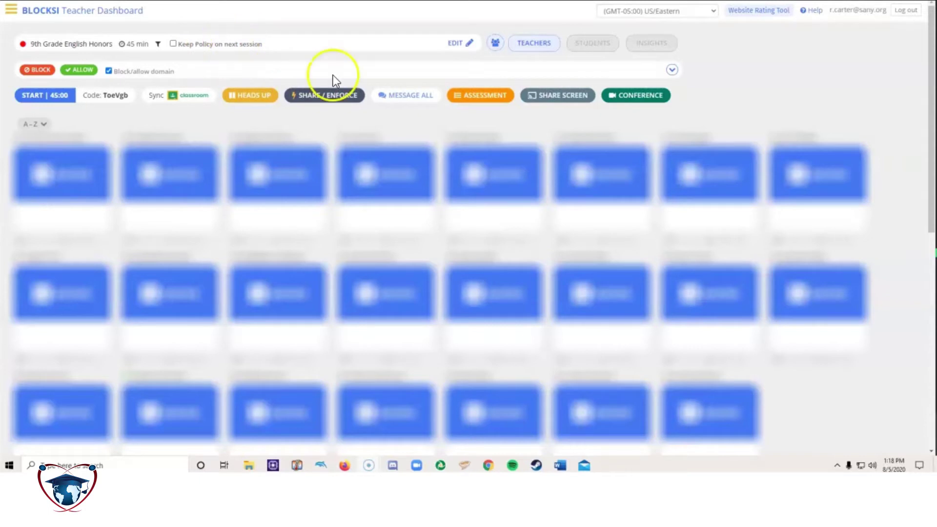
{"action": "left_click", "coordinate": [453, 45]}
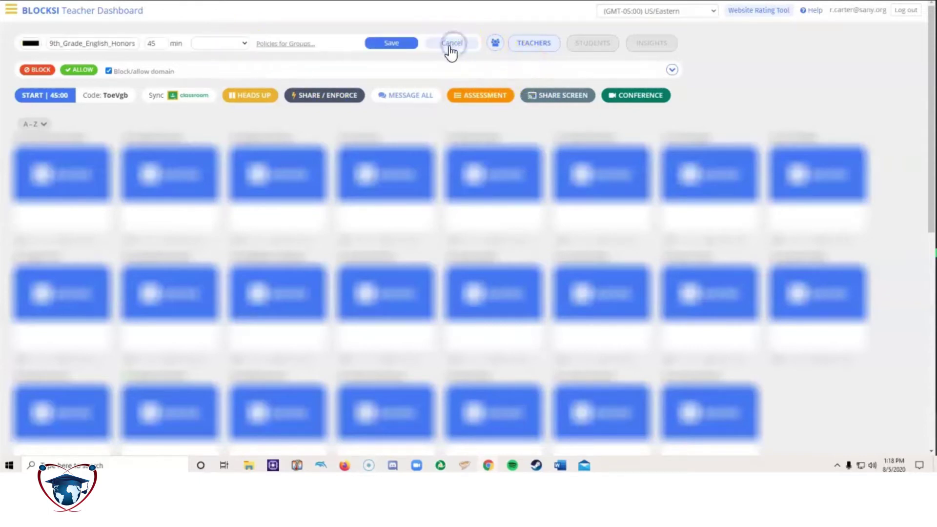
{"action": "left_click", "coordinate": [217, 41]}
{"action": "left_click", "coordinate": [212, 65]}
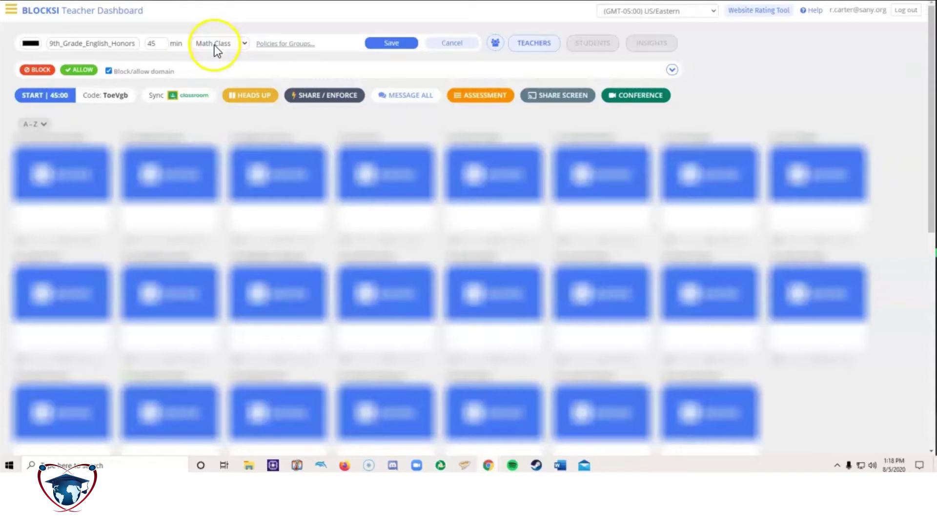
{"action": "left_click", "coordinate": [389, 52]}
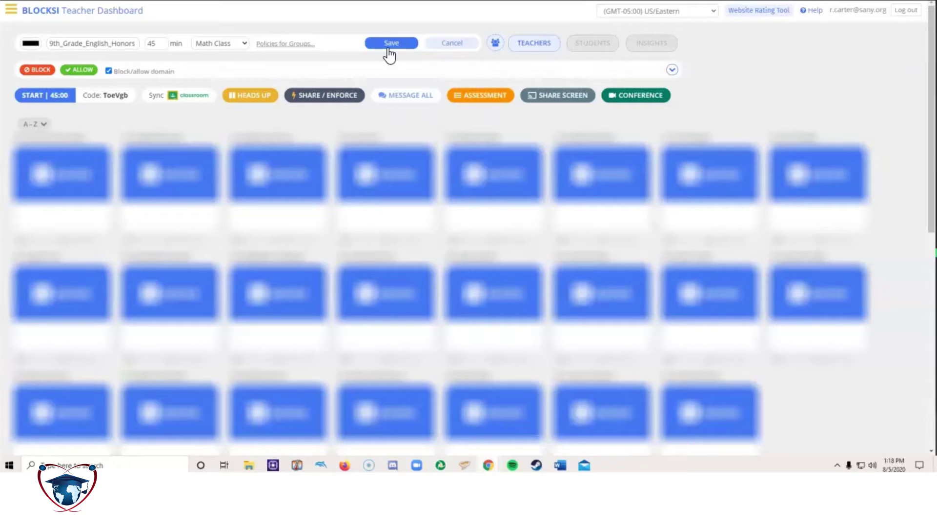
{"action": "left_click", "coordinate": [453, 48]}
{"action": "left_click", "coordinate": [456, 48]}
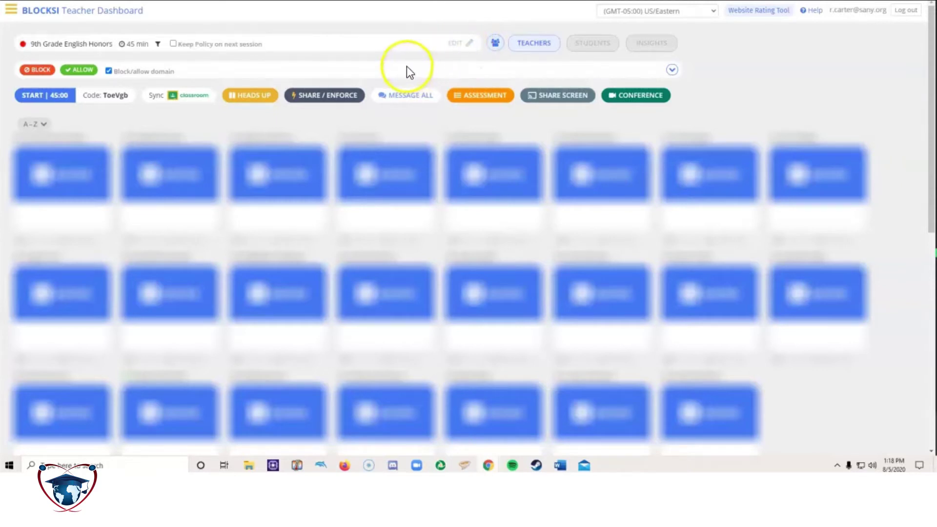
Expand the class's blocked and allowed URL lists and start the 45-minute class session
{"action": "left_click", "coordinate": [673, 72]}
{"action": "scroll", "coordinate": [94, 130], "scroll_direction": "down", "scroll_amount": 4}
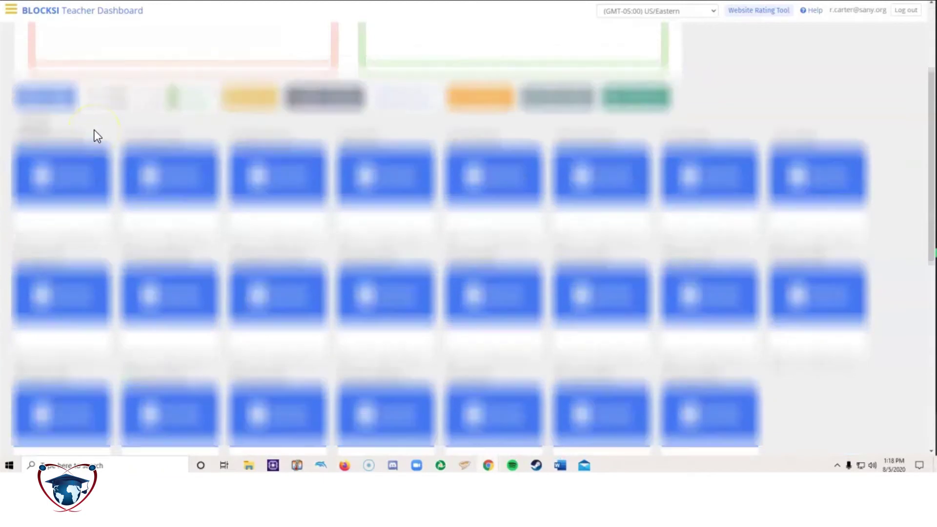
{"action": "scroll", "coordinate": [94, 130], "scroll_direction": "down", "scroll_amount": 2}
{"action": "scroll", "coordinate": [95, 130], "scroll_direction": "up", "scroll_amount": 1}
{"action": "left_click", "coordinate": [260, 153]}
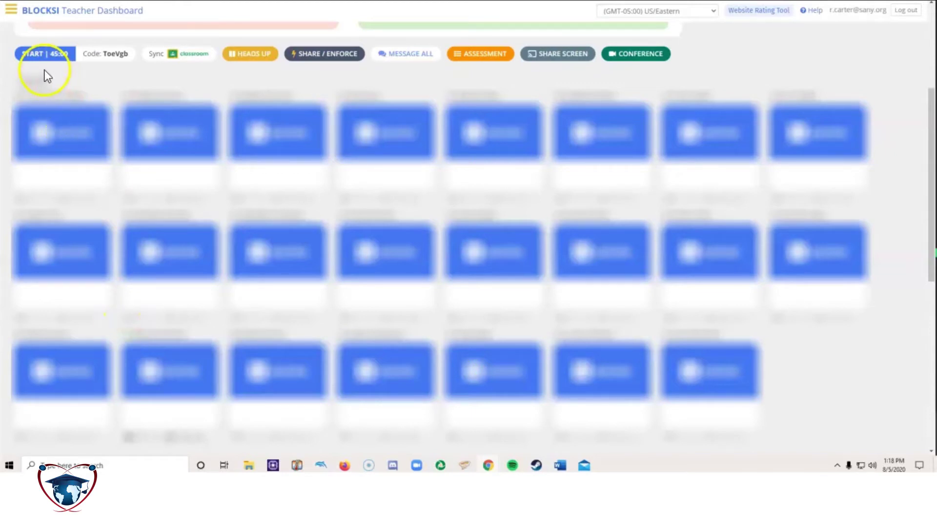
{"action": "left_click", "coordinate": [31, 55]}
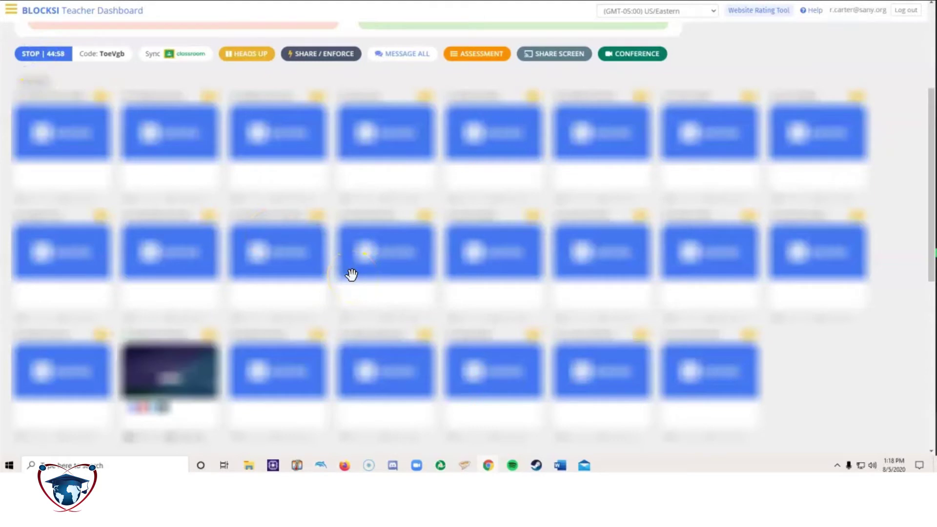
Open the active student's activity details and inspect the available actions for the student's open browser tabs
{"action": "scroll", "coordinate": [351, 275], "scroll_direction": "up", "scroll_amount": 1}
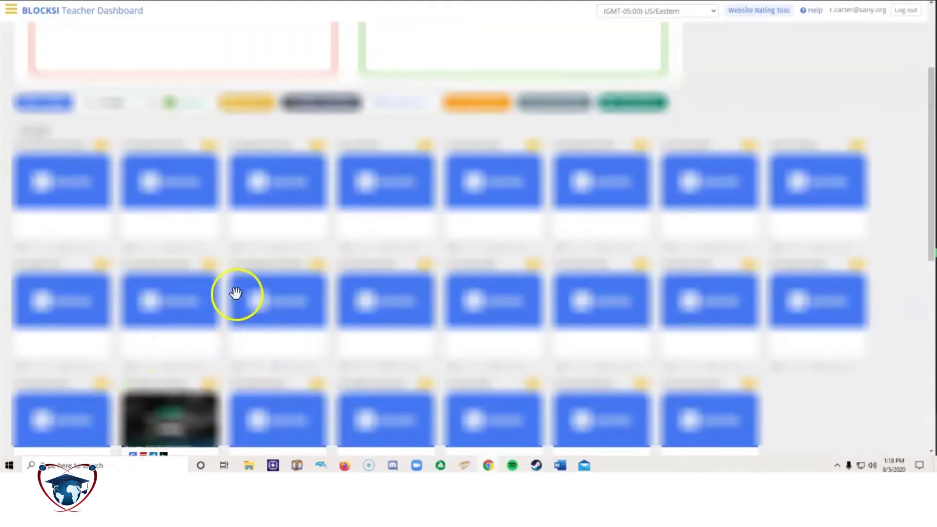
{"action": "scroll", "coordinate": [236, 292], "scroll_direction": "down", "scroll_amount": 1}
{"action": "left_click", "coordinate": [202, 367]}
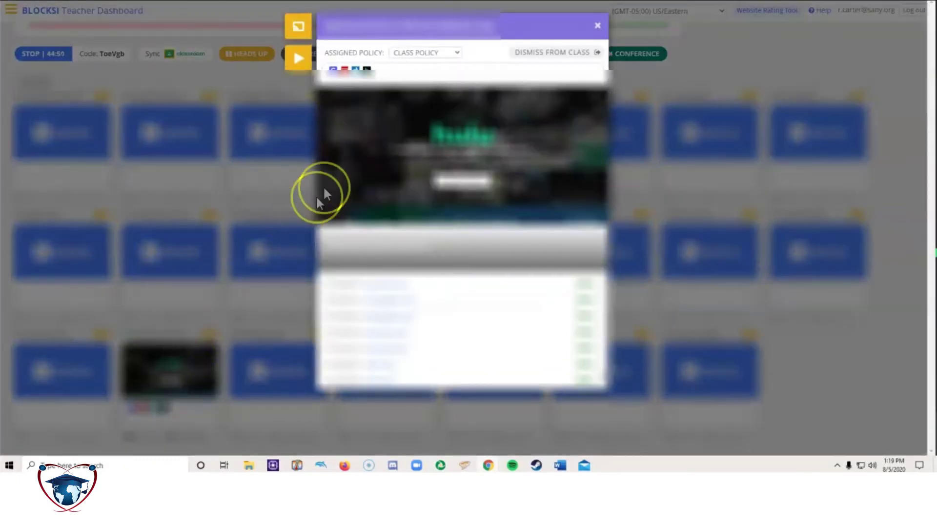
{"action": "left_click", "coordinate": [332, 71]}
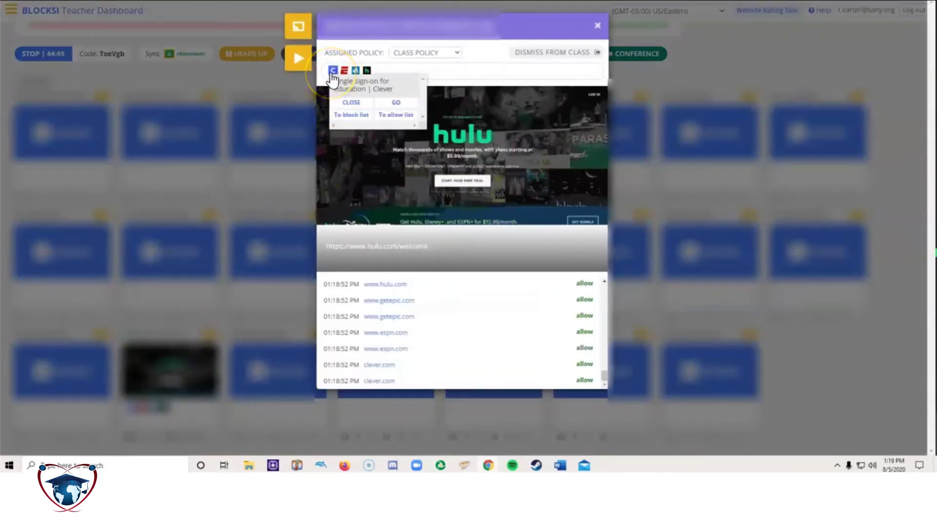
{"action": "left_click", "coordinate": [332, 72]}
{"action": "left_click", "coordinate": [355, 71]}
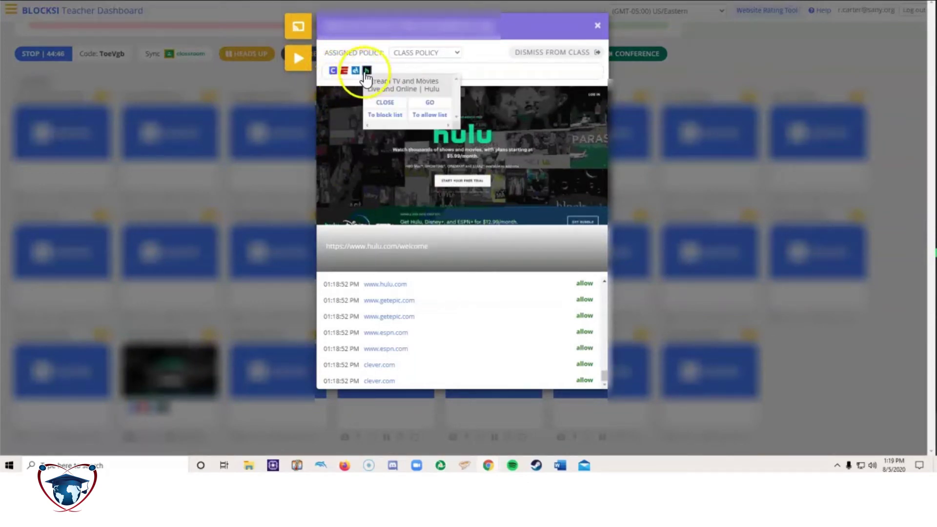
{"action": "left_click", "coordinate": [441, 68]}
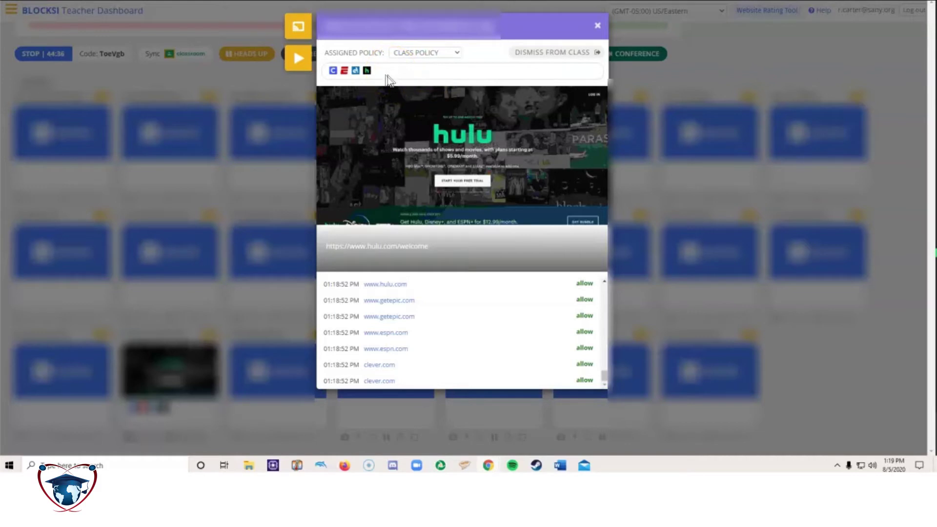
Add ESPN to the block list from the student's open tabs, close that tab, and leave the student's details
{"action": "left_click", "coordinate": [344, 72]}
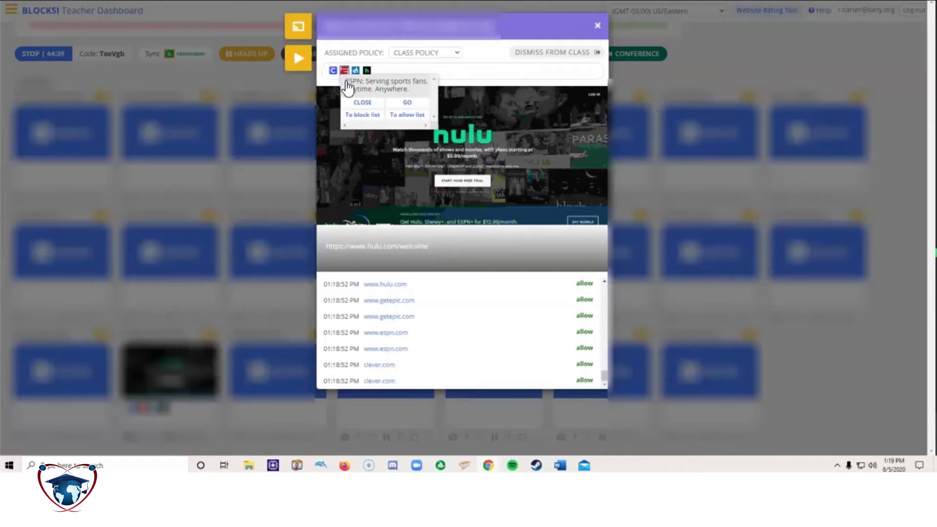
{"action": "left_click", "coordinate": [351, 117]}
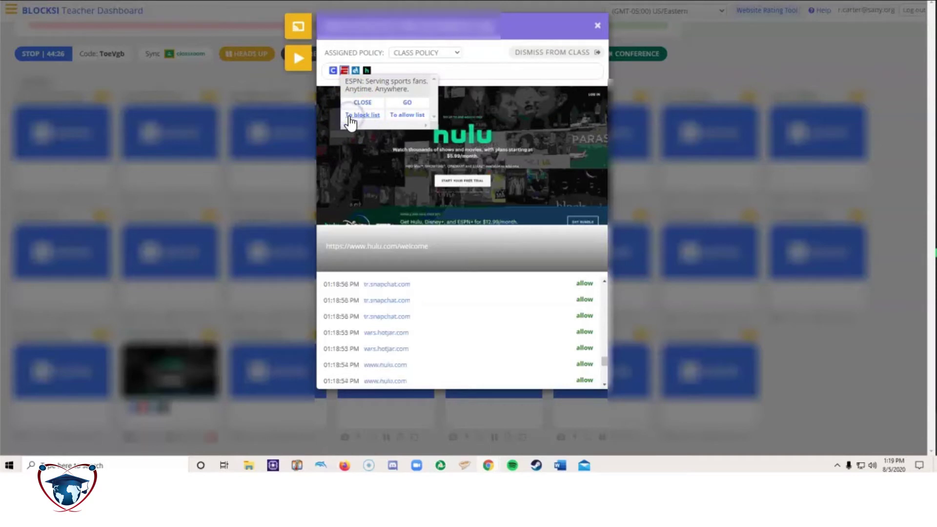
{"action": "left_click", "coordinate": [359, 119]}
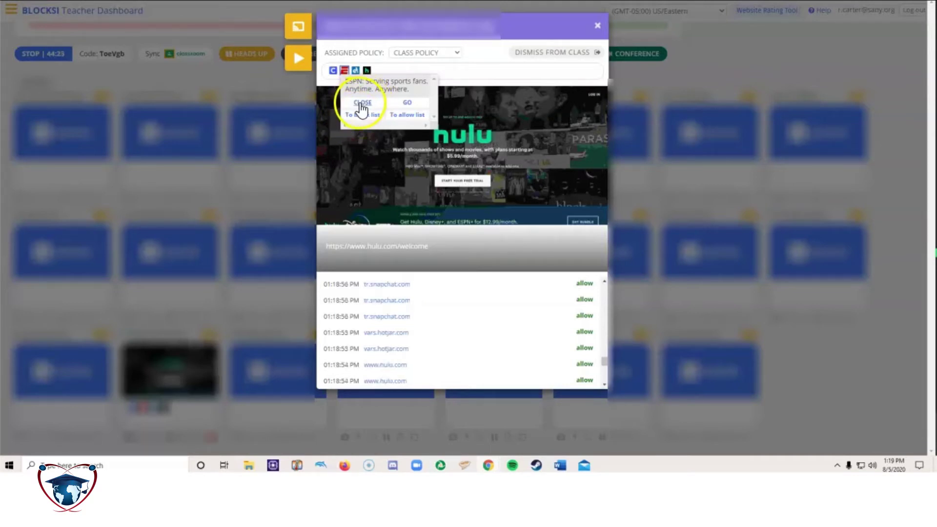
{"action": "left_click", "coordinate": [374, 115]}
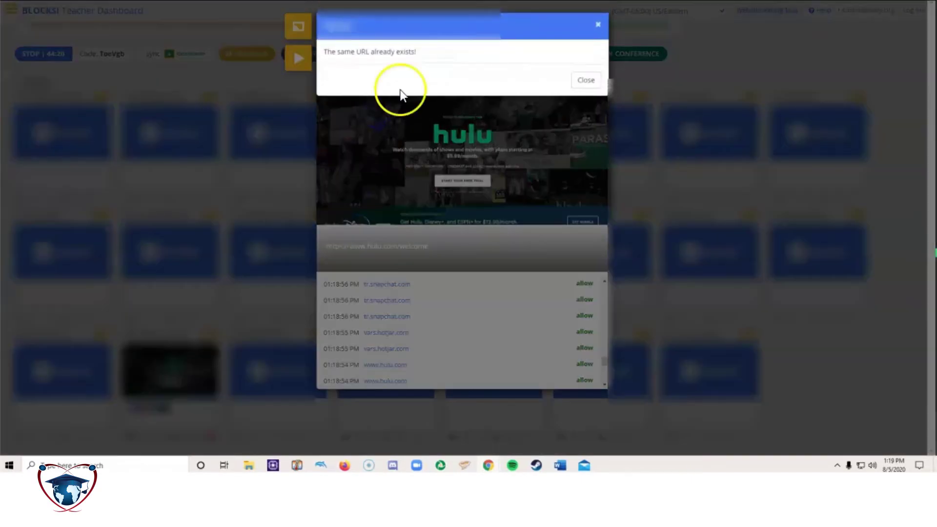
{"action": "left_click", "coordinate": [586, 81]}
{"action": "left_click", "coordinate": [339, 70]}
{"action": "left_click", "coordinate": [363, 115]}
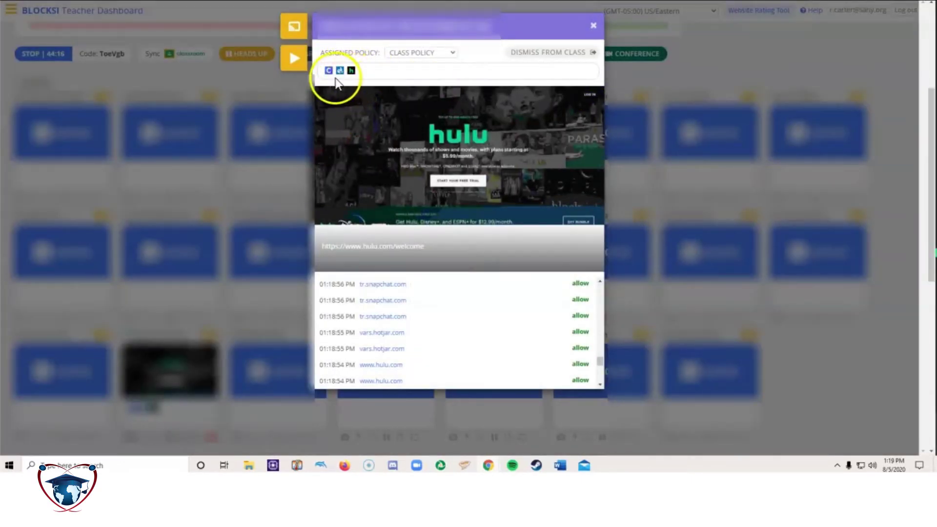
{"action": "scroll", "coordinate": [367, 98], "scroll_direction": "down", "scroll_amount": 2}
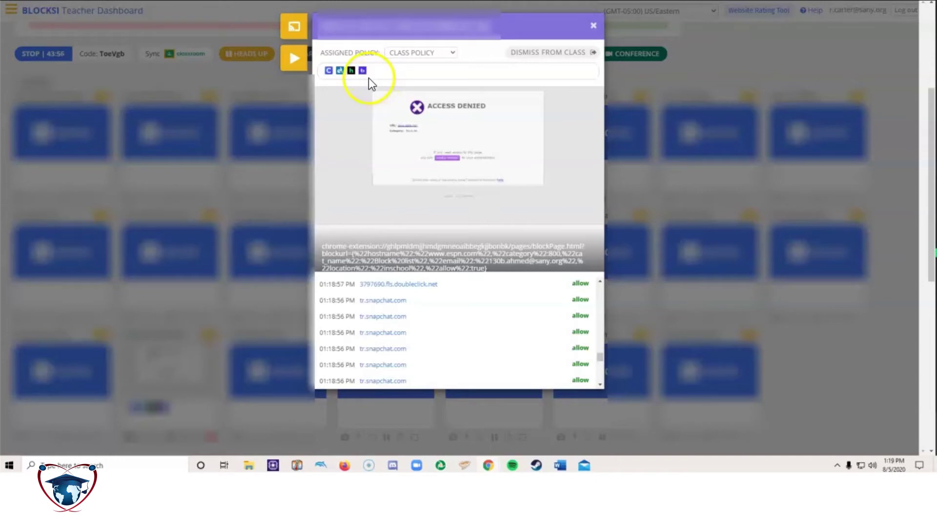
{"action": "left_click", "coordinate": [593, 25]}
{"action": "scroll", "coordinate": [227, 263], "scroll_direction": "up", "scroll_amount": 5}
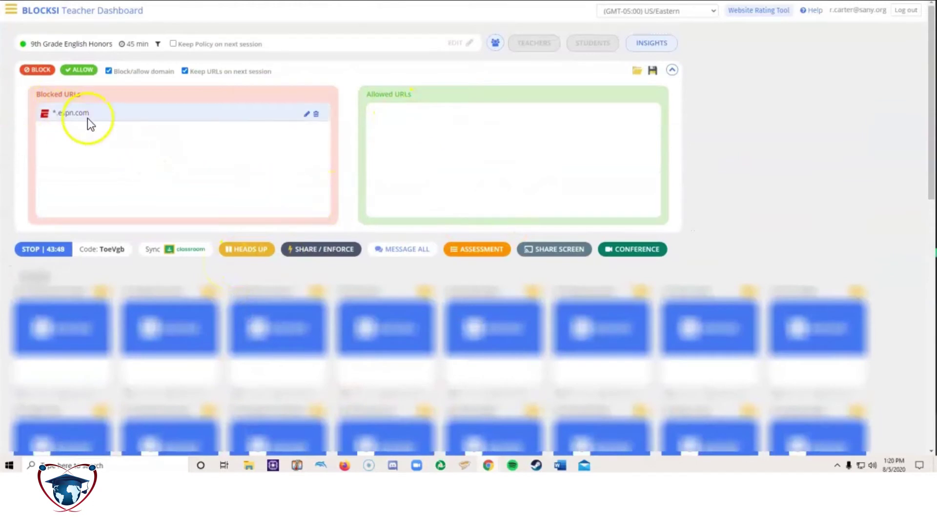
{"action": "left_click", "coordinate": [78, 70]}
{"action": "left_click", "coordinate": [426, 61]}
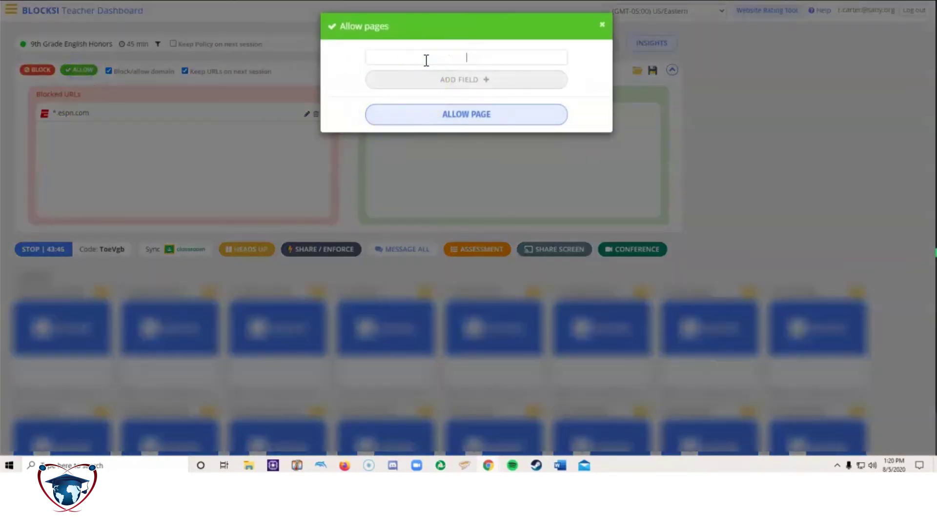
{"action": "type", "text": "www.espn.com"}
{"action": "left_click", "coordinate": [473, 129]}
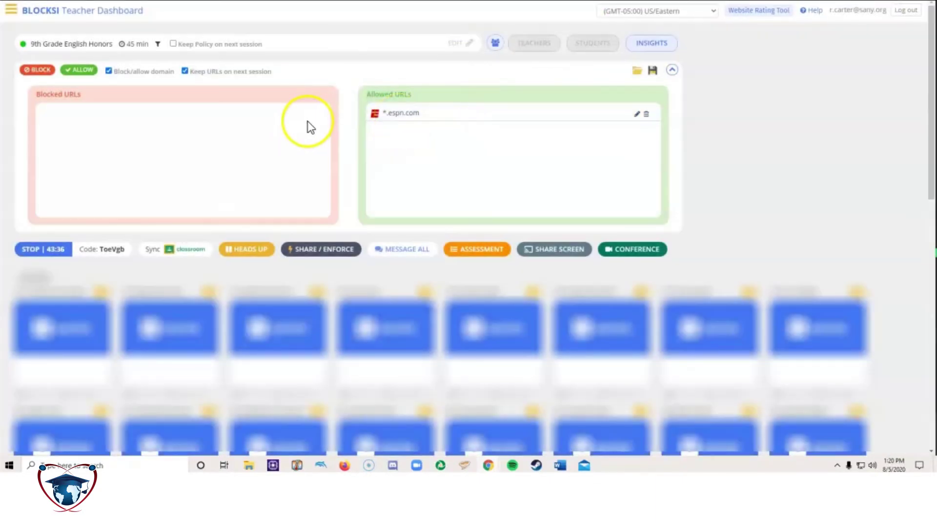
Check the active student's current page and browsing log, and briefly view the student's live screen
{"action": "scroll", "coordinate": [216, 312], "scroll_direction": "down", "scroll_amount": 3}
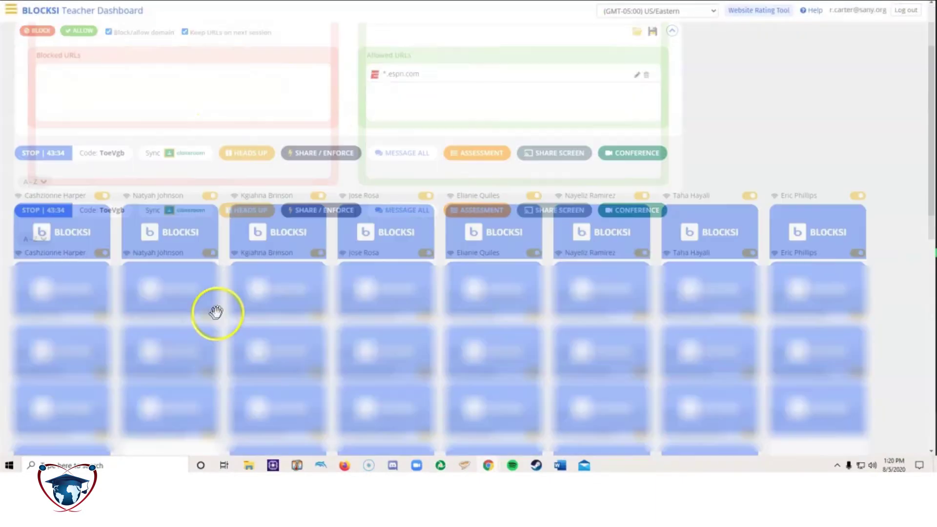
{"action": "scroll", "coordinate": [216, 312], "scroll_direction": "down", "scroll_amount": 3}
{"action": "left_click", "coordinate": [200, 337]}
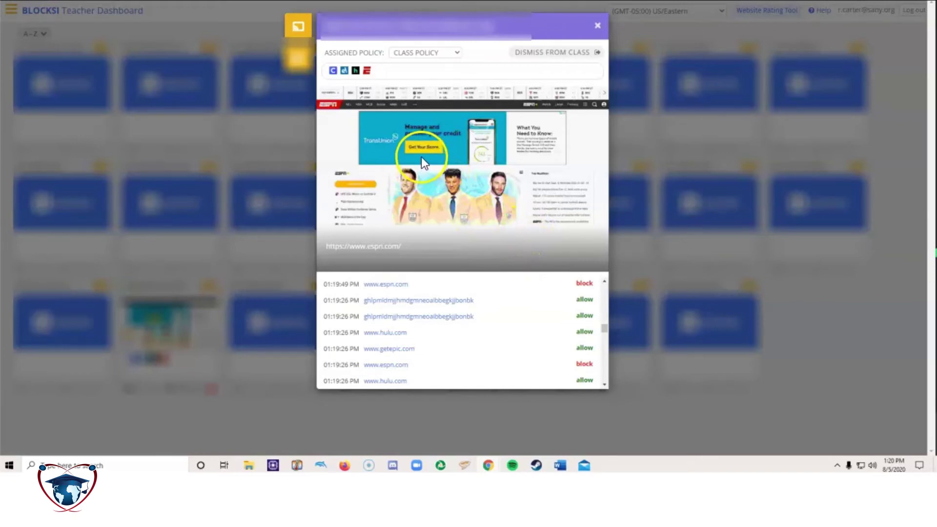
{"action": "left_click", "coordinate": [595, 27]}
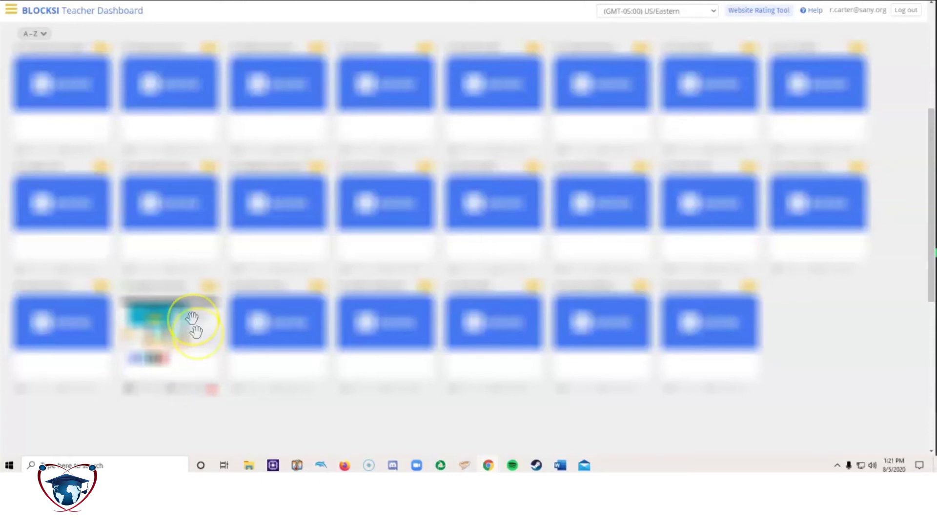
{"action": "left_click", "coordinate": [198, 393]}
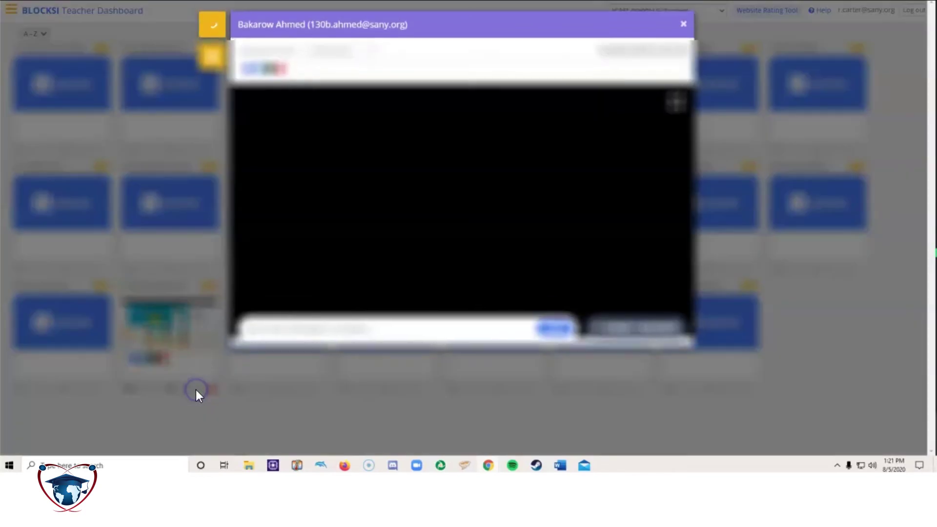
{"action": "left_click", "coordinate": [684, 25]}
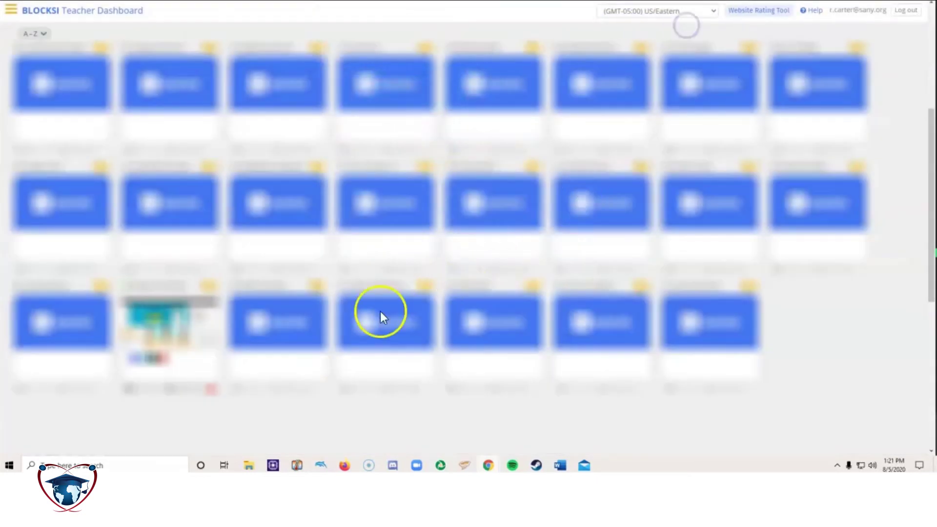
Send a Heads Up to the active student only
{"action": "left_click", "coordinate": [171, 388]}
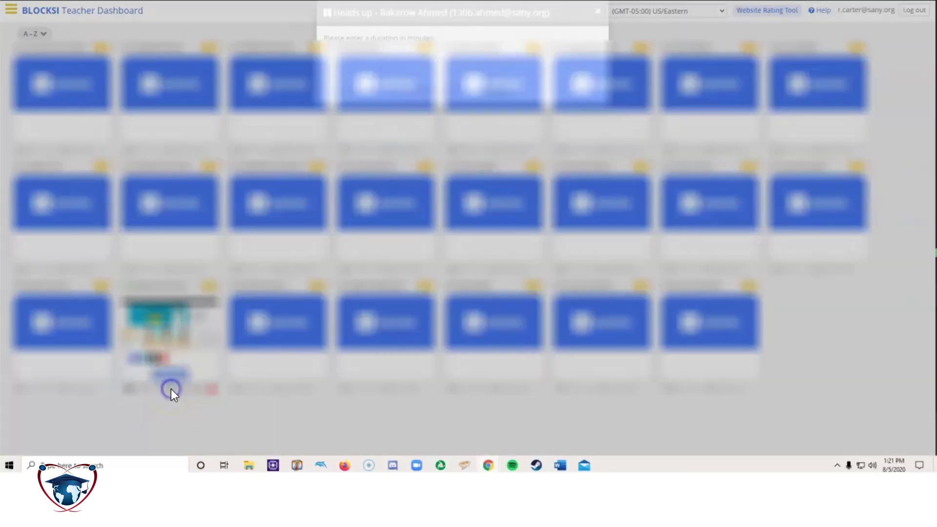
{"action": "left_click", "coordinate": [425, 67]}
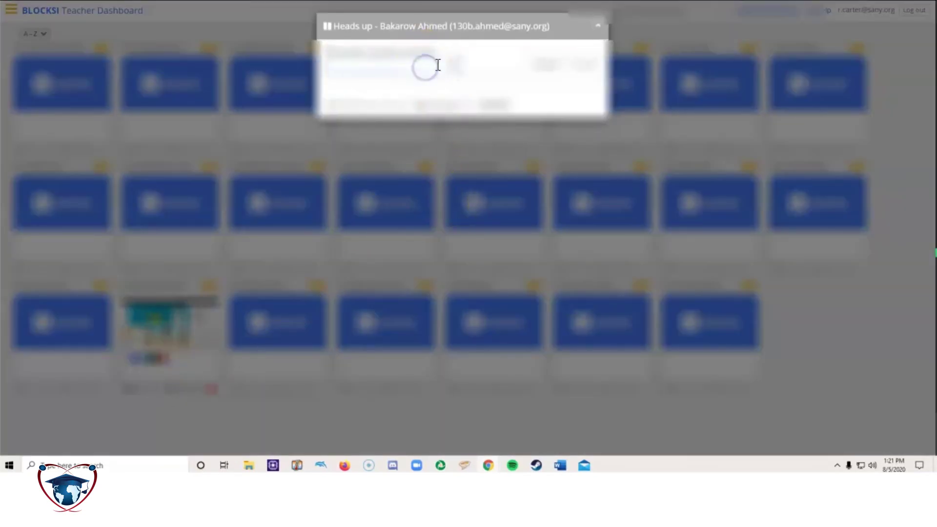
{"action": "left_click", "coordinate": [537, 69]}
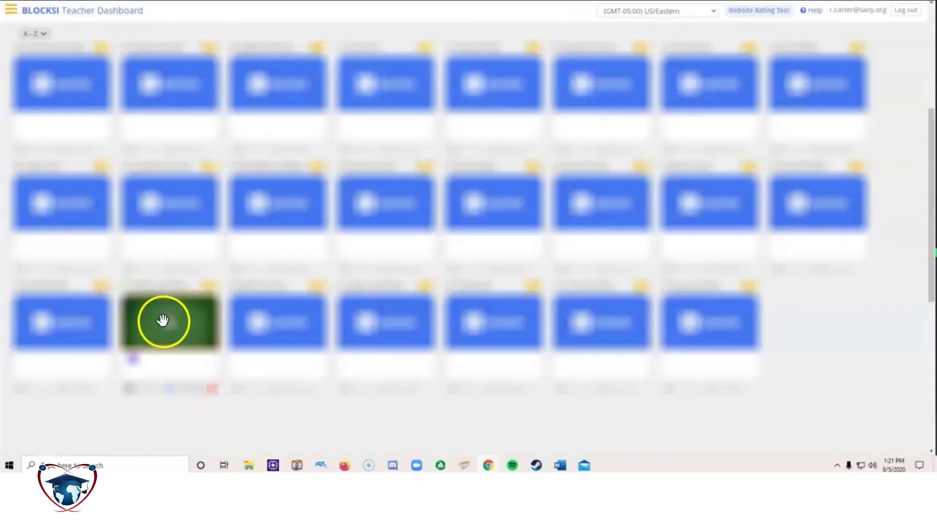
Try to send the chat message "hello!" to the active student and close the chat window
{"action": "left_click", "coordinate": [157, 389]}
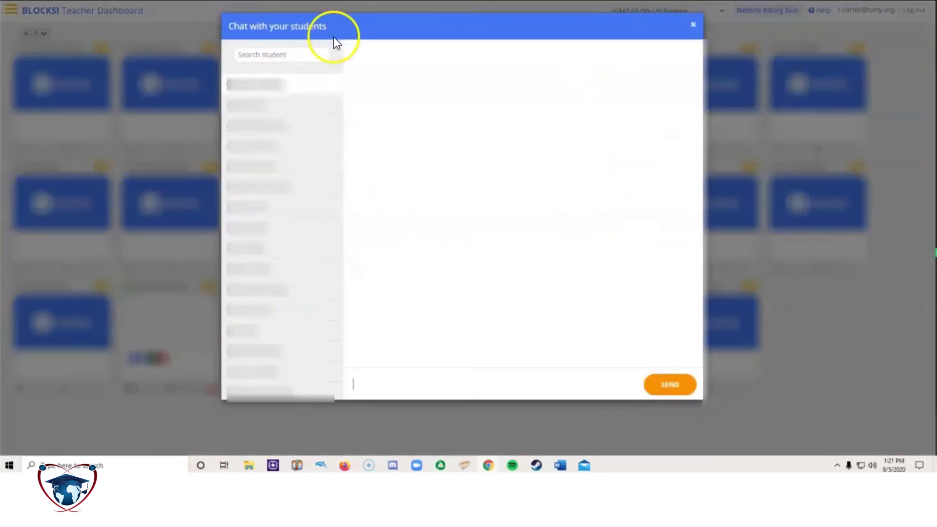
{"action": "left_click", "coordinate": [297, 51]}
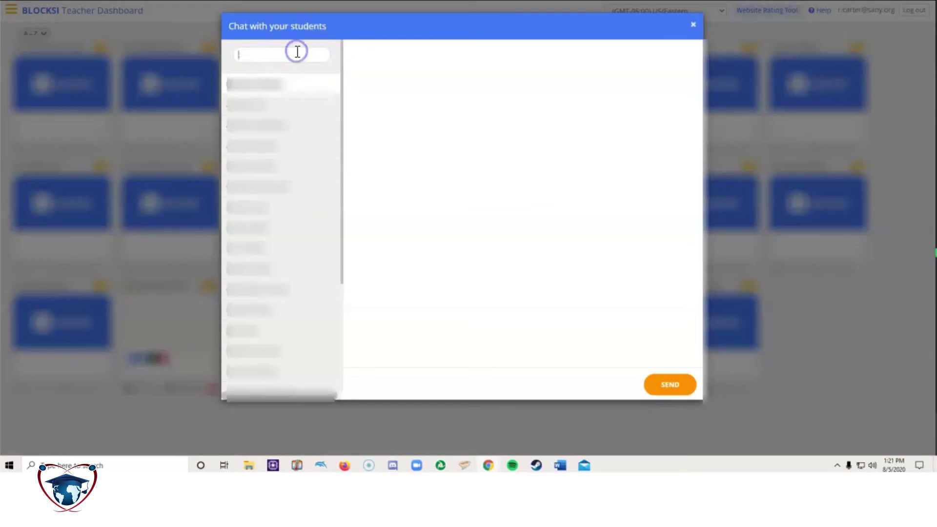
{"action": "type", "text": "hel"}
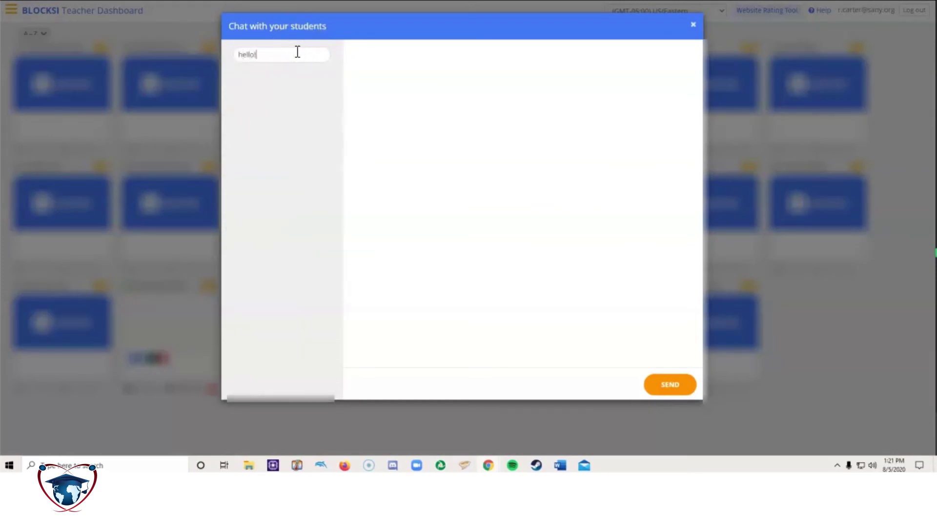
{"action": "type", "text": "lo!"}
{"action": "left_click", "coordinate": [680, 389]}
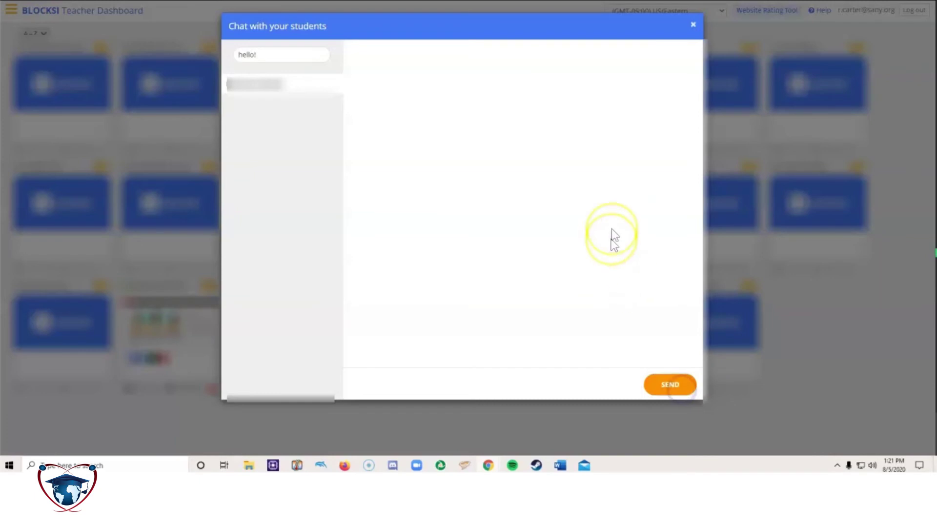
{"action": "left_click", "coordinate": [675, 385]}
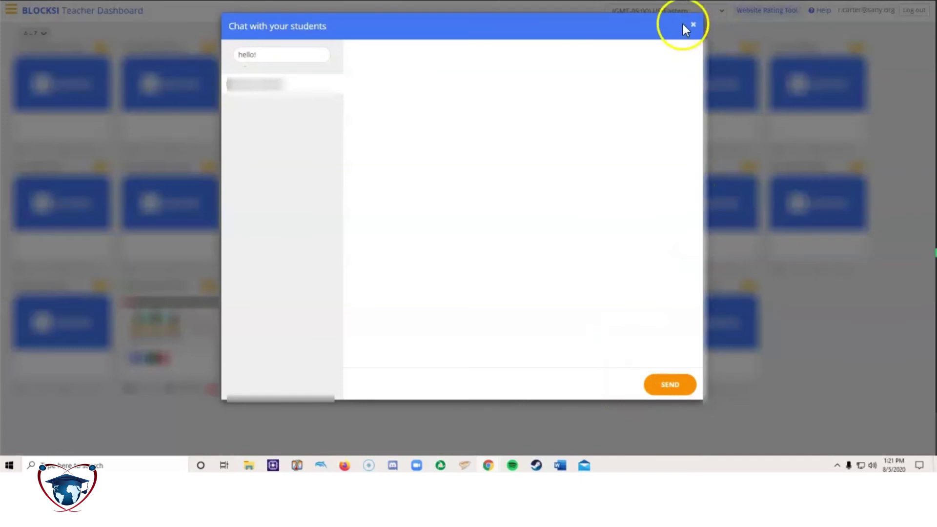
{"action": "left_click", "coordinate": [295, 58]}
{"action": "left_click", "coordinate": [665, 388]}
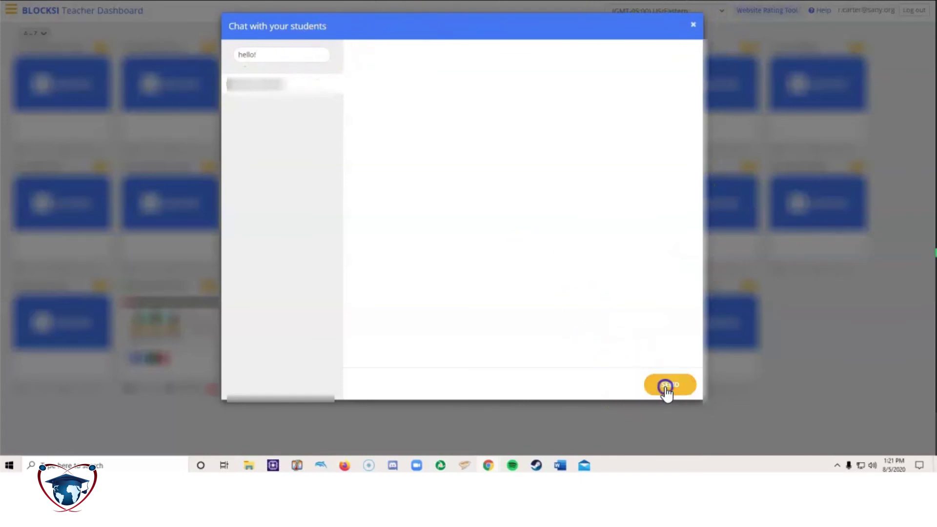
{"action": "left_click", "coordinate": [693, 24]}
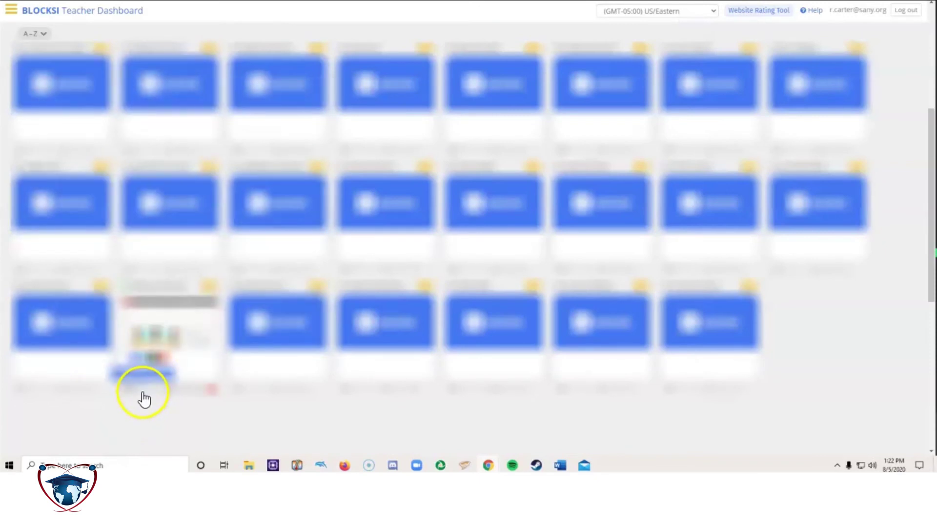
Review the Share/Enforce page options for the active student and leave them without entering a URL
{"action": "left_click", "coordinate": [142, 393]}
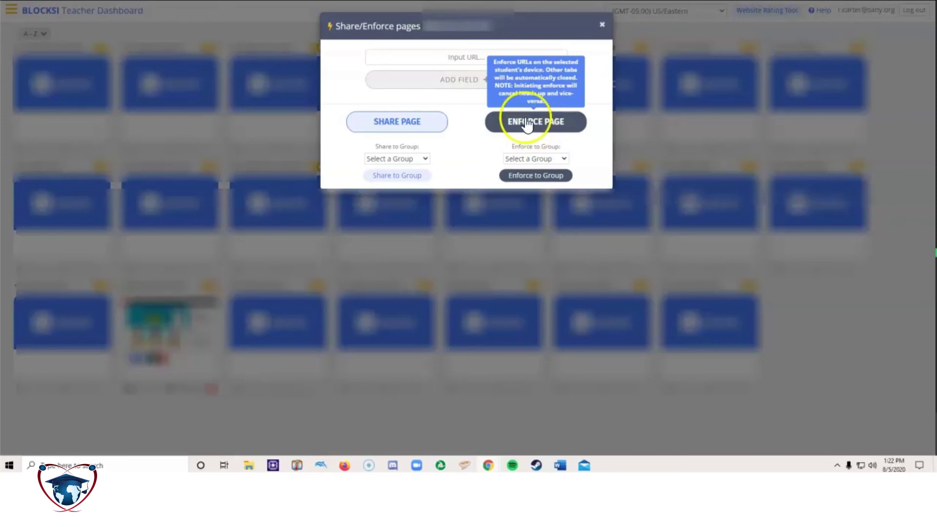
{"action": "left_click", "coordinate": [602, 24]}
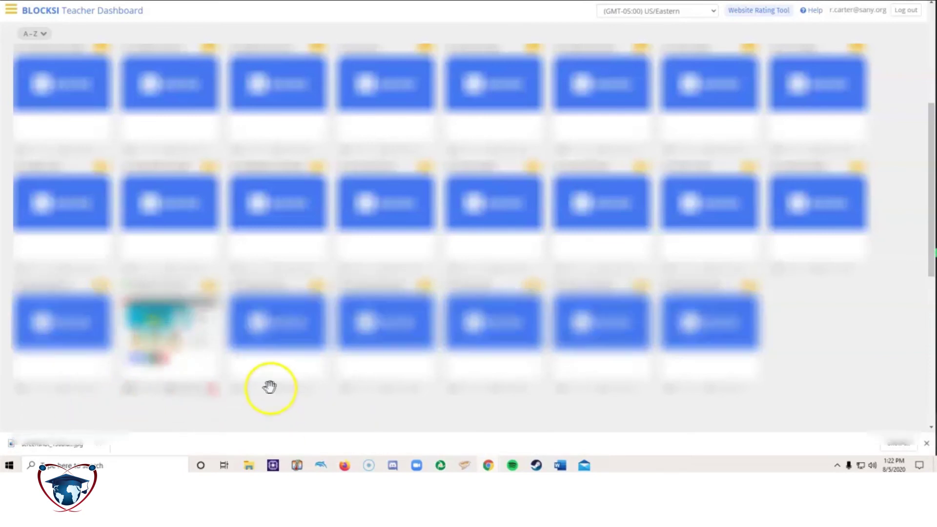
Remove *.espn.com from the class's allowed URLs
{"action": "scroll", "coordinate": [197, 341], "scroll_direction": "up", "scroll_amount": 5}
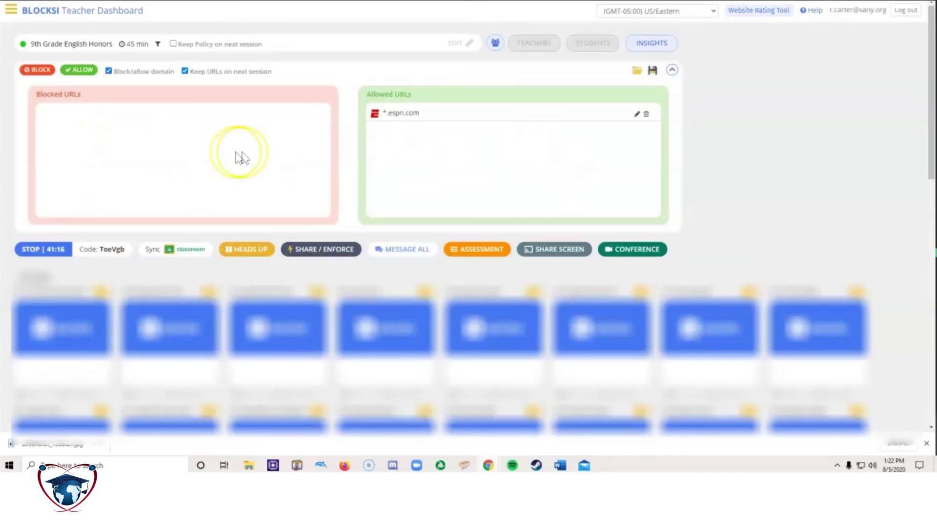
{"action": "left_click", "coordinate": [637, 113]}
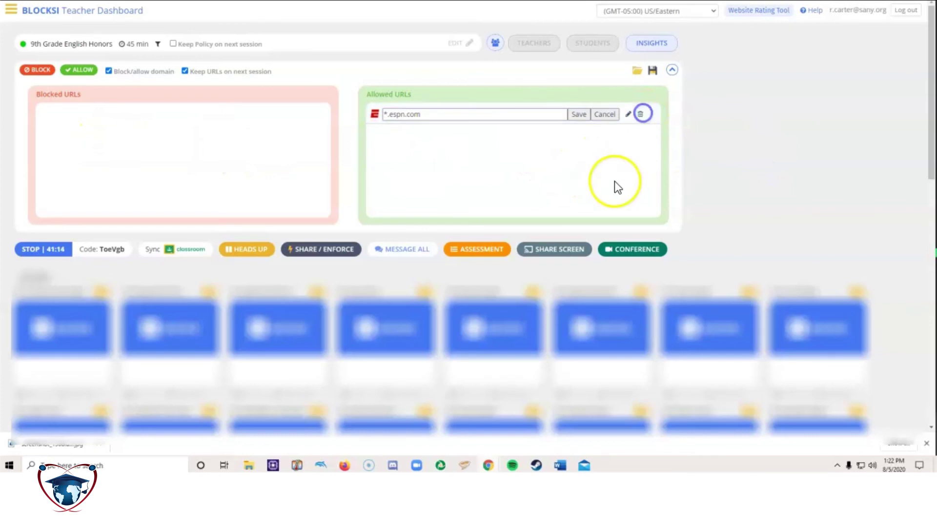
{"action": "left_click", "coordinate": [641, 115]}
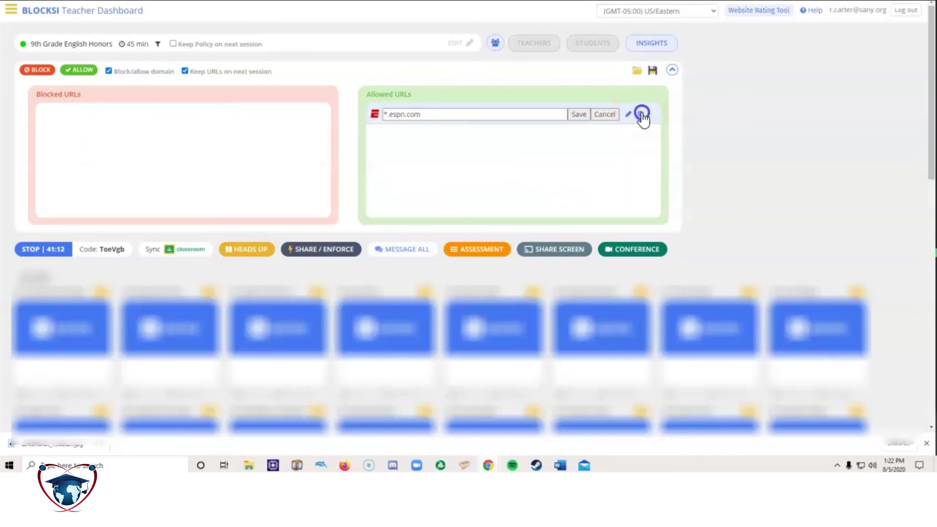
Check which saved URL lists can be loaded without loading one, and collapse the blocked and allowed URL lists
{"action": "left_click", "coordinate": [636, 70]}
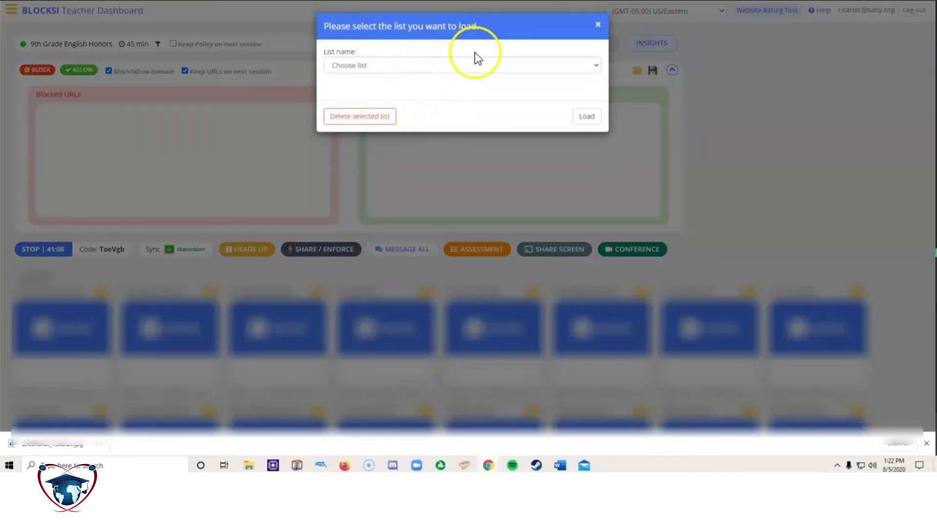
{"action": "left_click", "coordinate": [471, 62]}
{"action": "left_click", "coordinate": [470, 61]}
{"action": "left_click", "coordinate": [468, 60]}
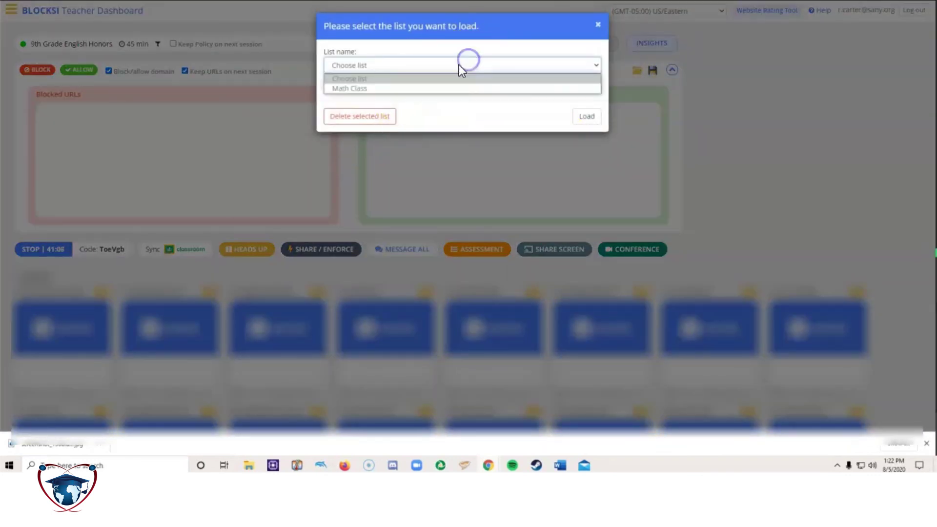
{"action": "left_click", "coordinate": [597, 24]}
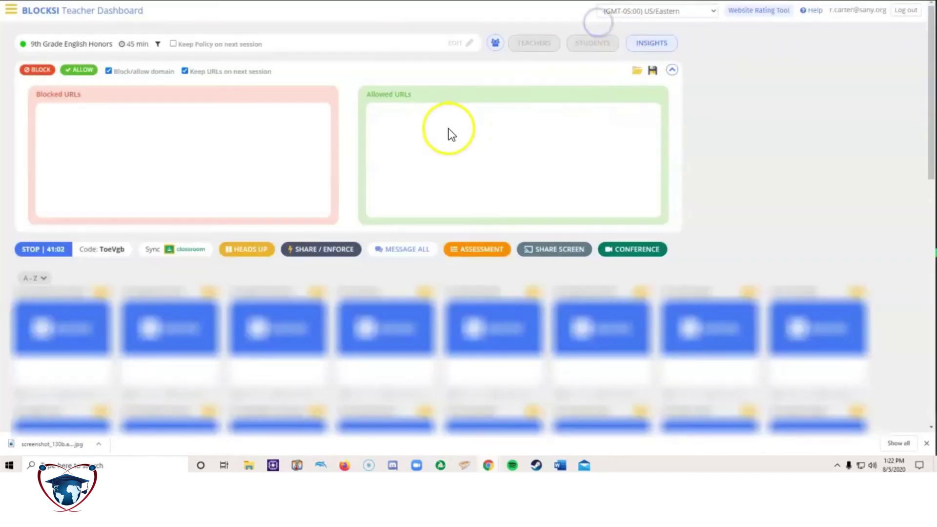
{"action": "left_click", "coordinate": [671, 69]}
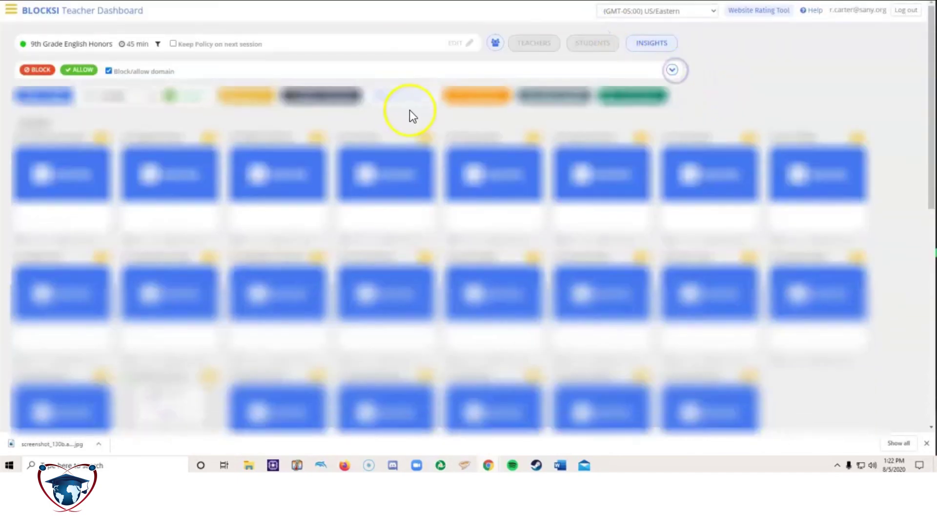
Open the active student's details and close the student's access-denied ESPN tab and Hulu tab
{"action": "scroll", "coordinate": [250, 179], "scroll_direction": "down", "scroll_amount": 1}
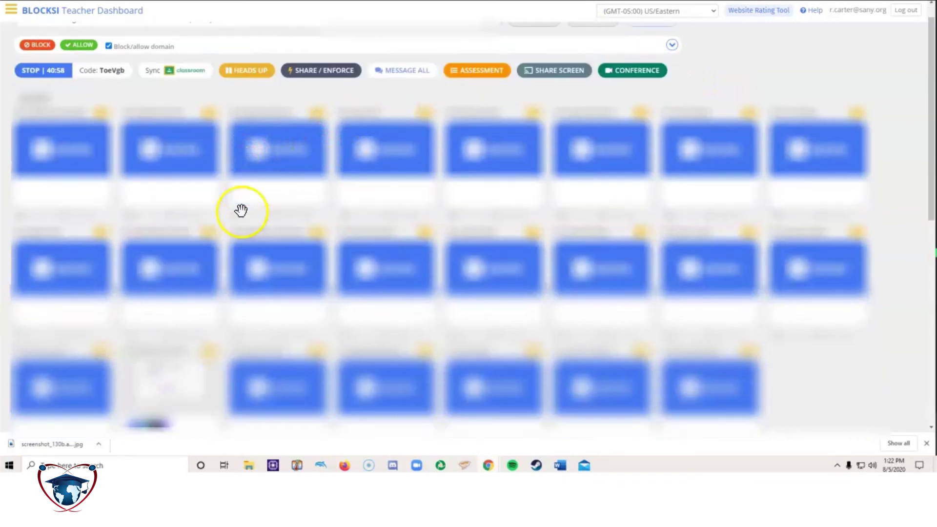
{"action": "left_click", "coordinate": [187, 391]}
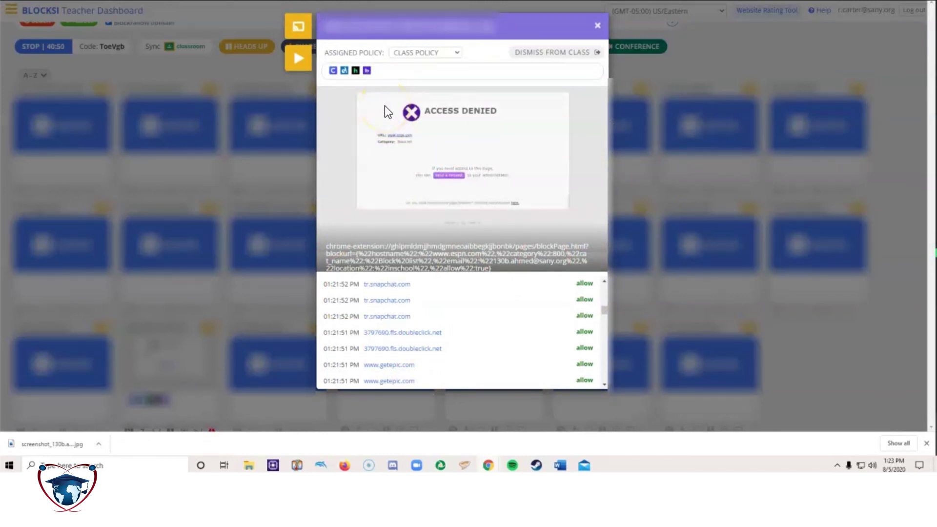
{"action": "left_click", "coordinate": [386, 123]}
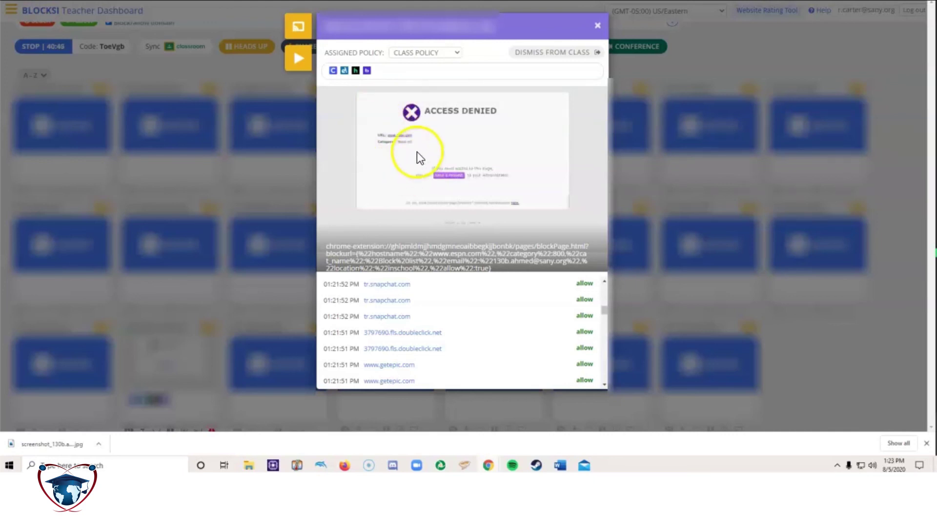
{"action": "left_click", "coordinate": [367, 71]}
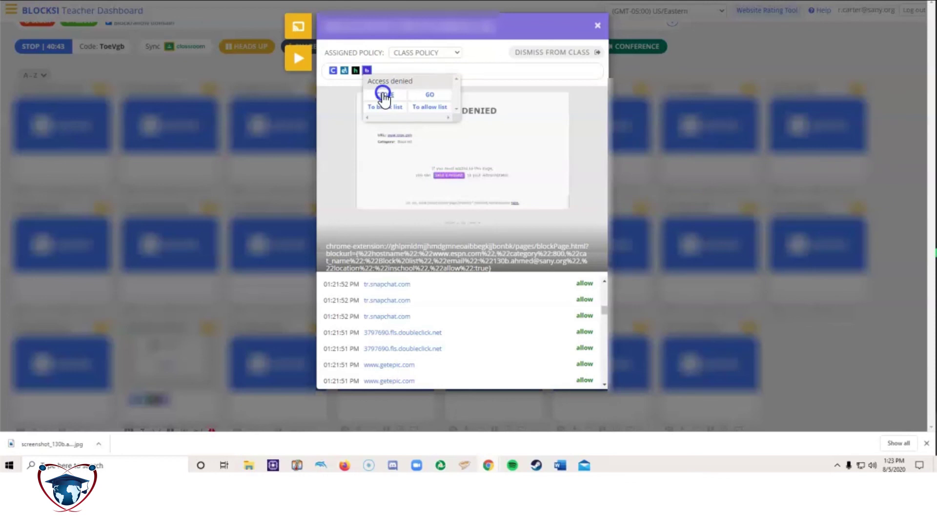
{"action": "left_click", "coordinate": [384, 95]}
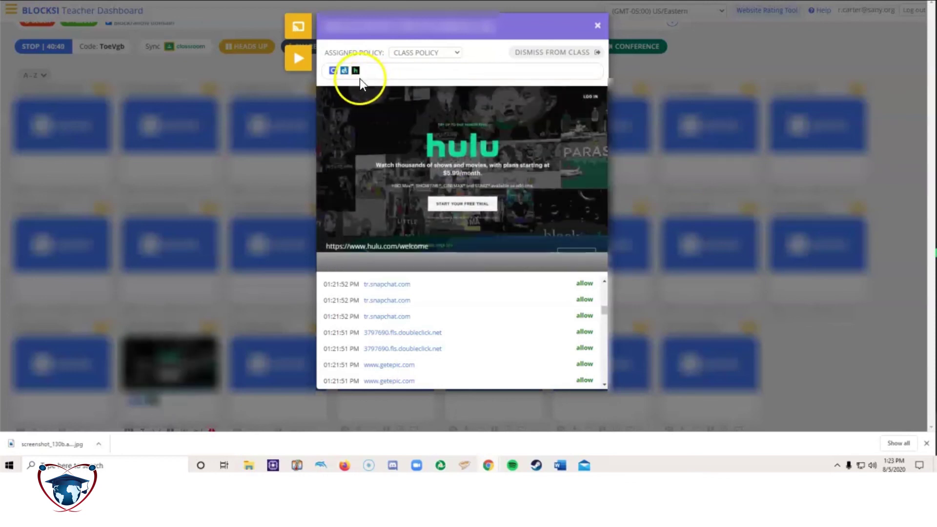
{"action": "left_click", "coordinate": [357, 71]}
{"action": "left_click", "coordinate": [379, 105]}
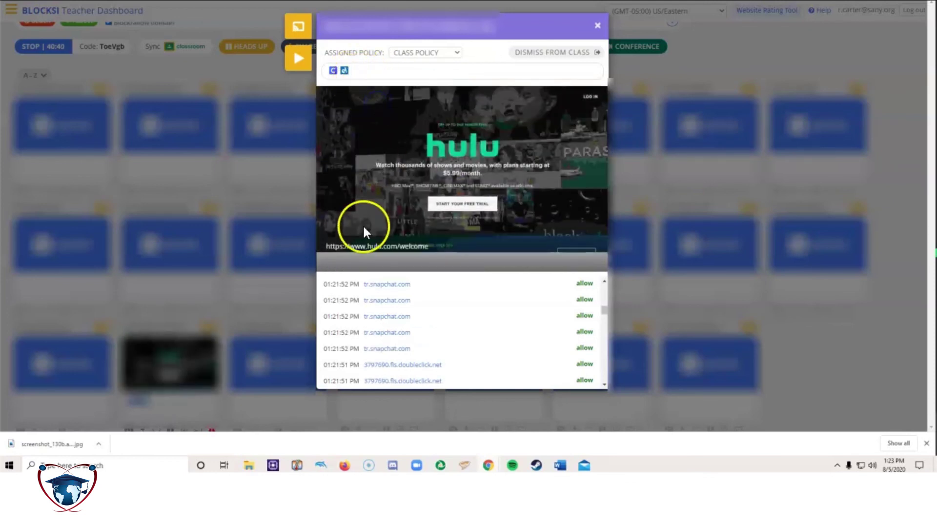